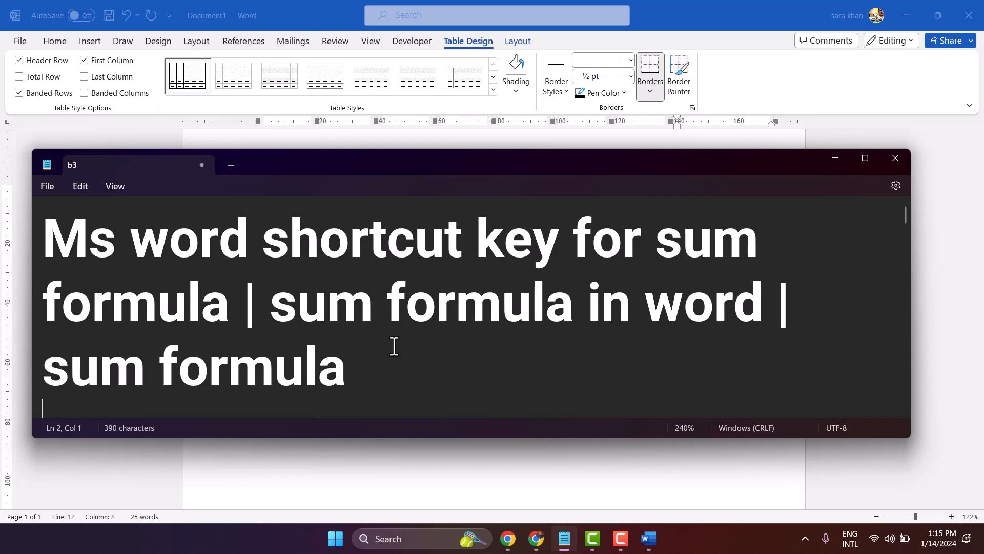
Step: Set the Notepad window aside to reach the Word document and add an empty row beneath the one-row number table
left_click(834, 158)
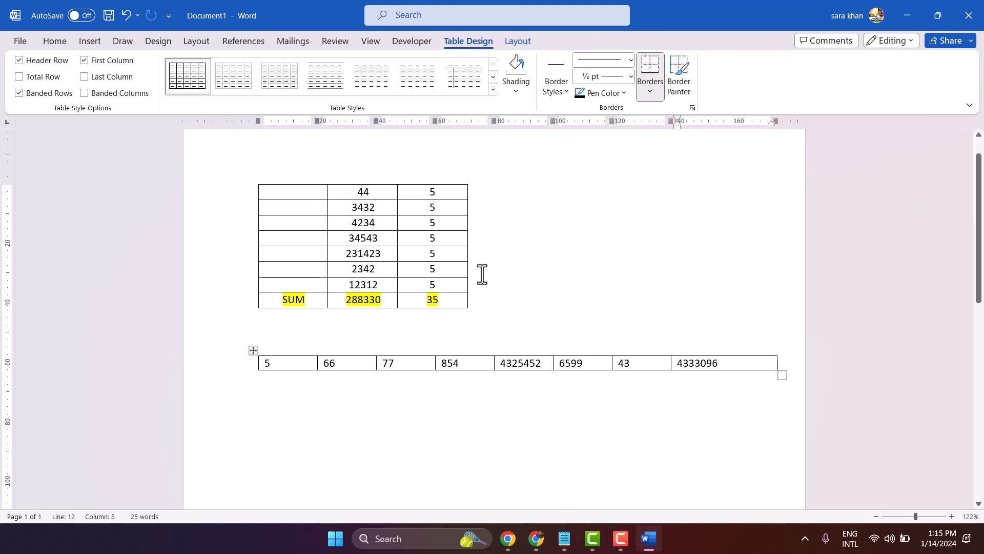
scroll(457, 218, "down", 5)
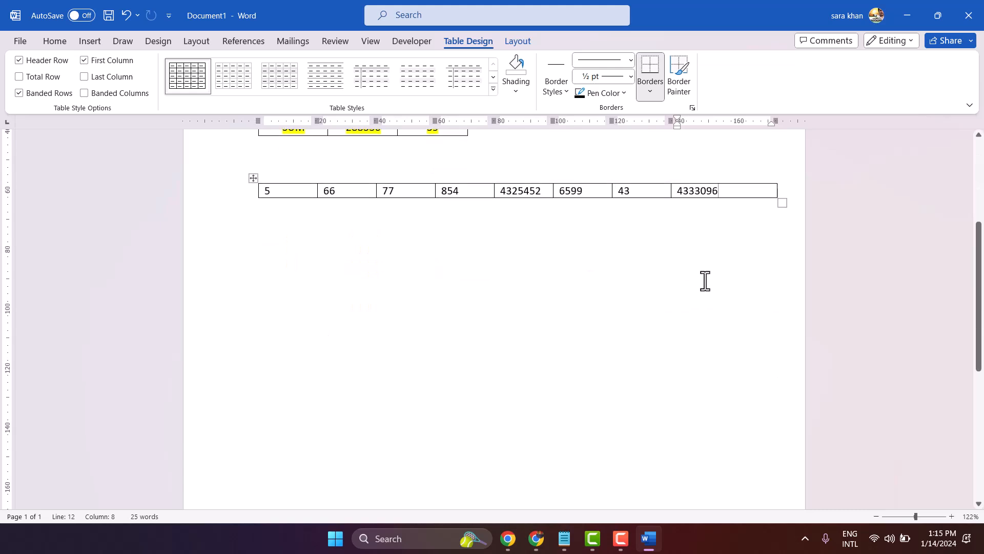
left_click(787, 191)
key("Return")
key("Return")
key("Return")
key("Return")
key("Return")
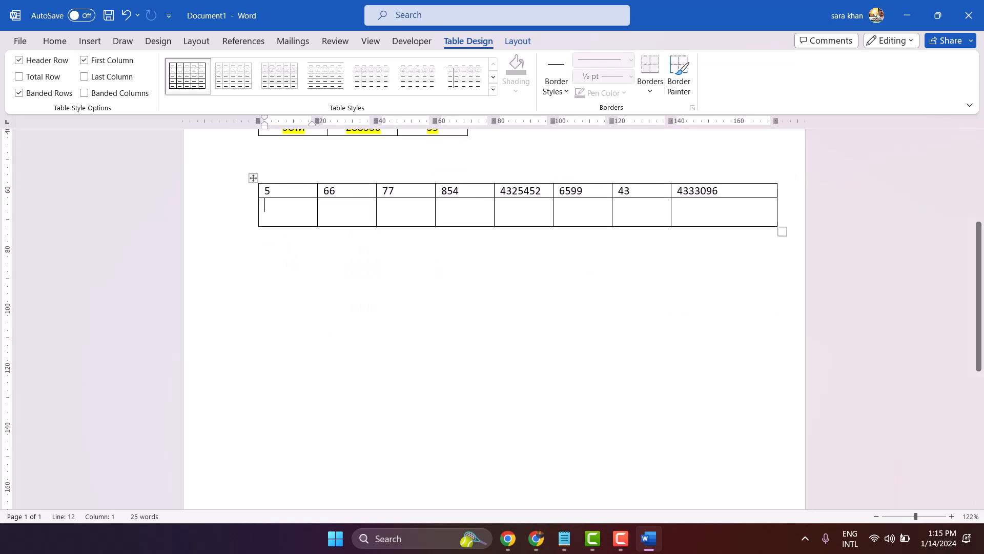
Step: Add several blank lines below the wide number table to make room for another table
left_click(353, 336)
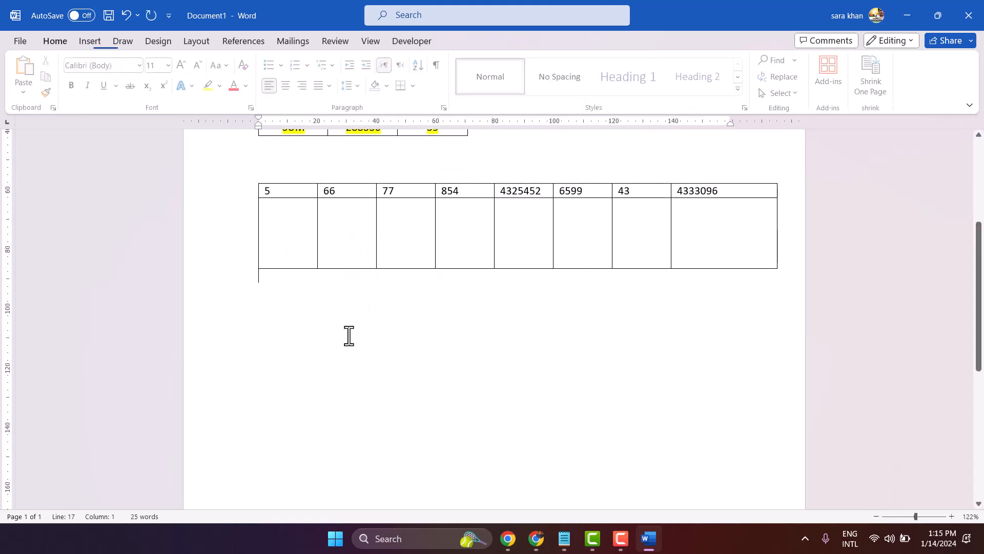
key("Return")
key("Return")
key("Return")
key("Return")
key("Return")
key("Return")
key("Return")
scroll(323, 309, "down", 3)
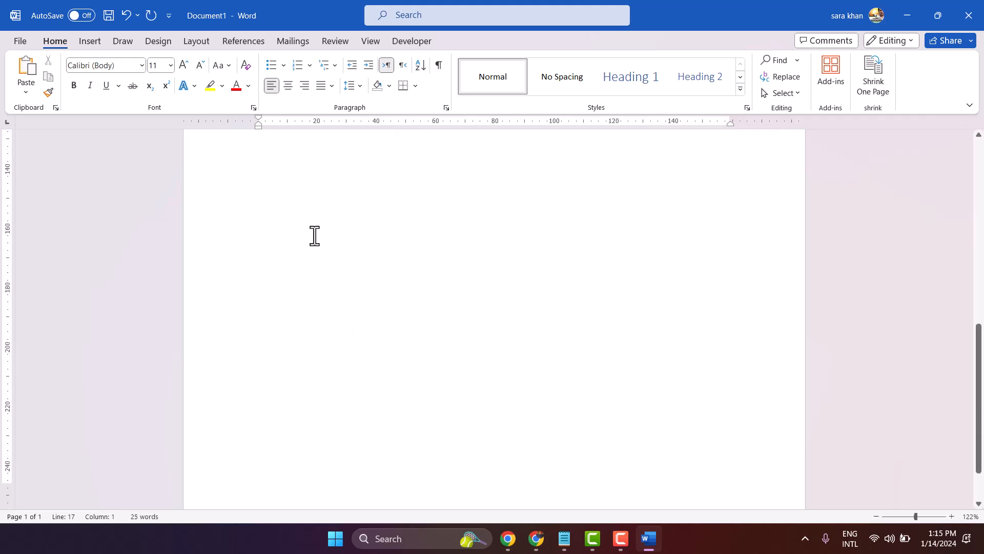
scroll(315, 238, "up", 3)
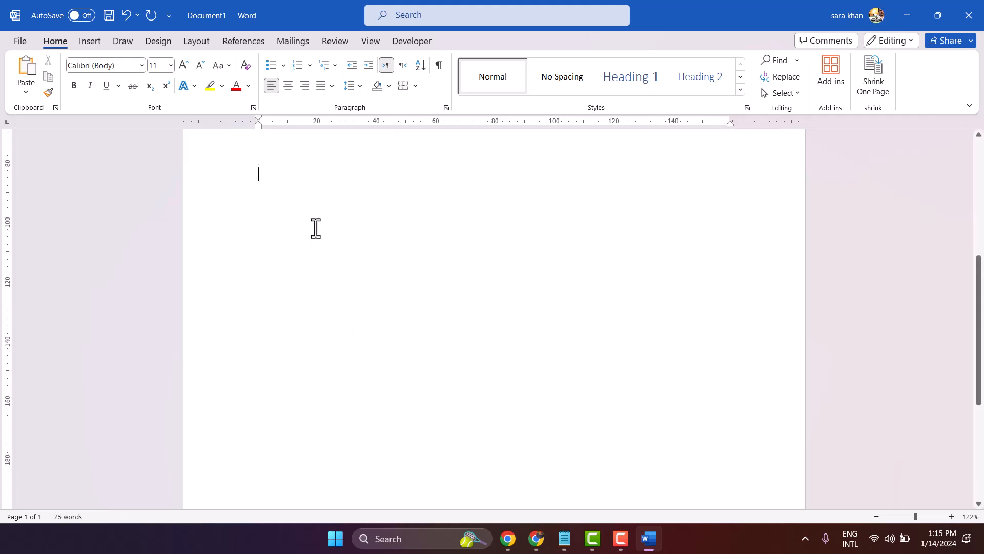
Step: Insert a table with three columns and seven rows below and shrink it to about 65 mm wide
left_click(91, 41)
left_click(118, 70)
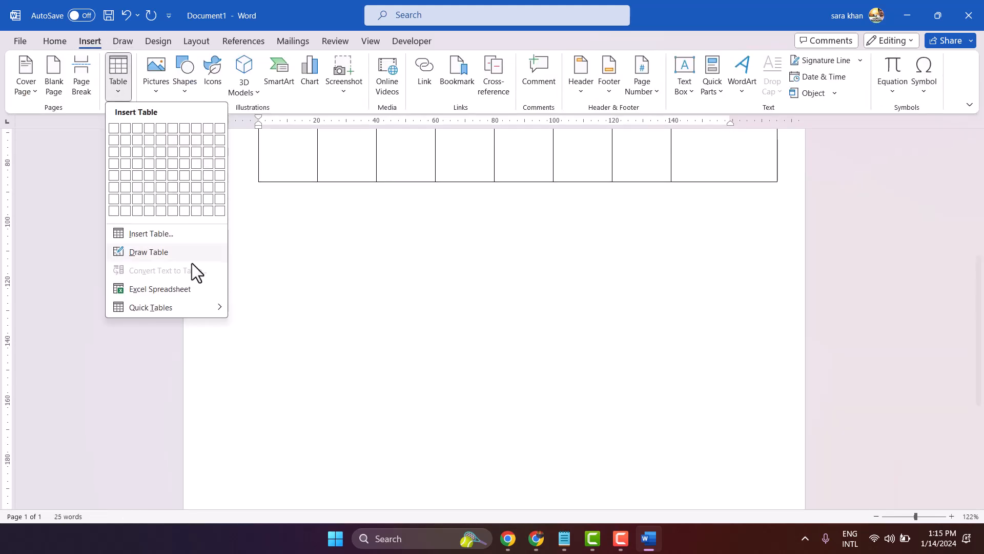
left_click(138, 196)
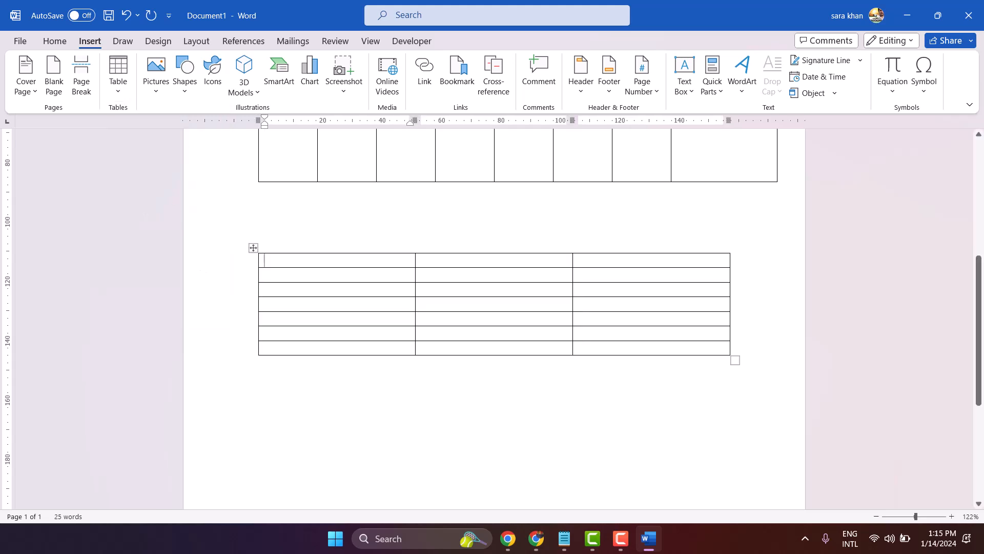
left_click_drag(733, 363, 451, 328)
Step: Fill the first six cells of the new table's middle column with 435, 546345, 2323, 45465, 657563 and 425234
left_click(354, 265)
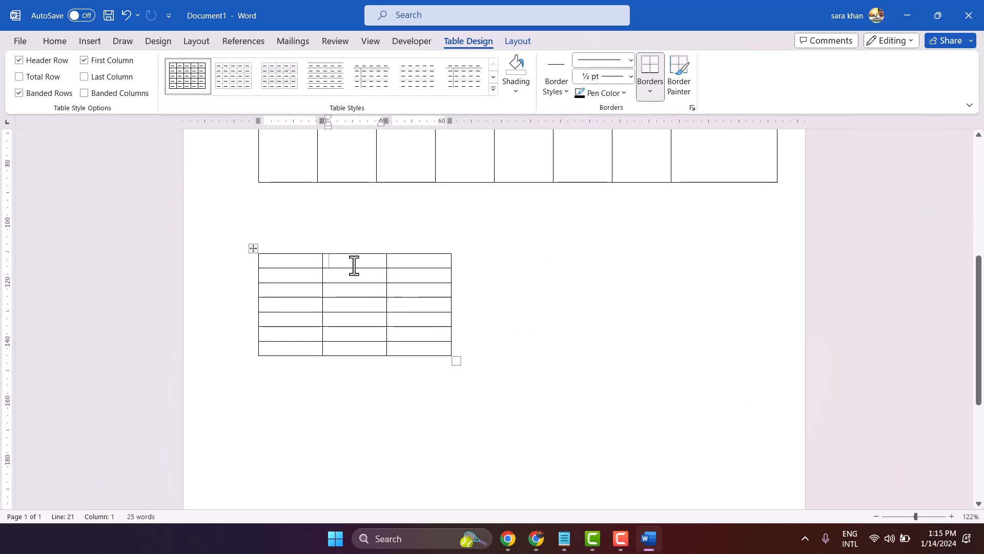
type("435")
left_click(360, 279)
type("546345")
left_click(343, 291)
type("2323")
left_click(336, 310)
type("45465")
left_click(334, 323)
type("667563")
left_click(333, 336)
type("425234")
left_click(337, 349)
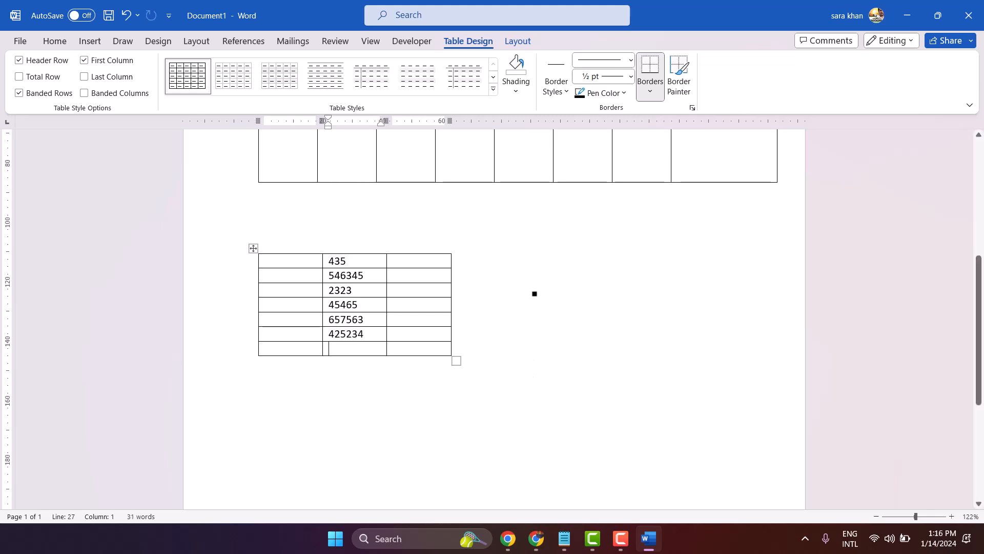
left_click(535, 294)
left_click(354, 348)
key("alt")
key("a")
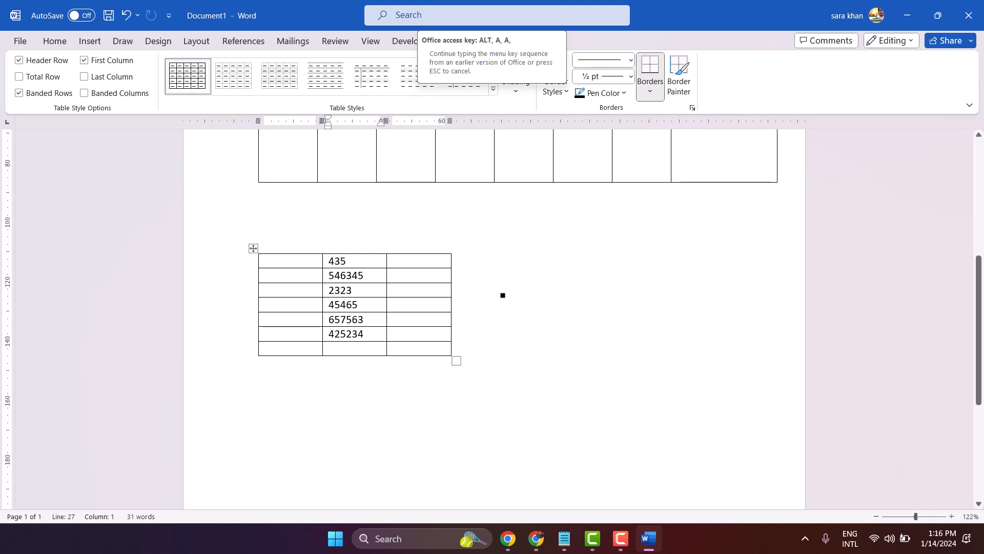
left_click(372, 353)
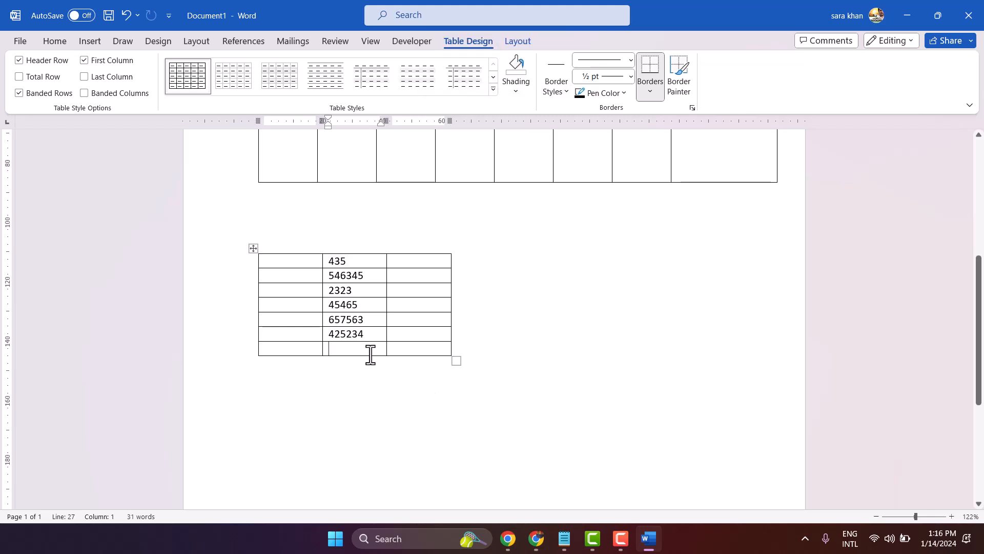
left_click(531, 288)
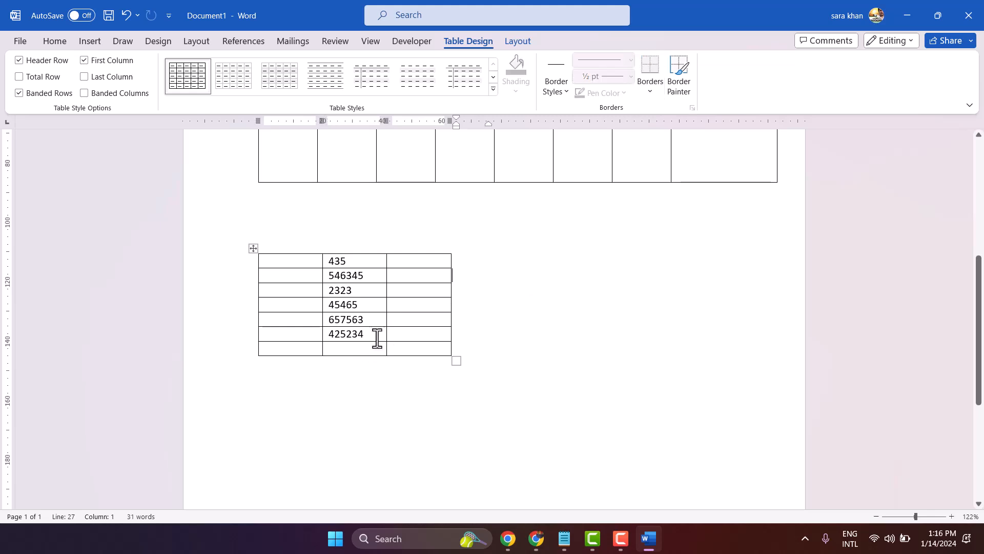
Step: Insert the formula =SUM(ABOVE) in the last cell of the middle column
left_click(354, 353)
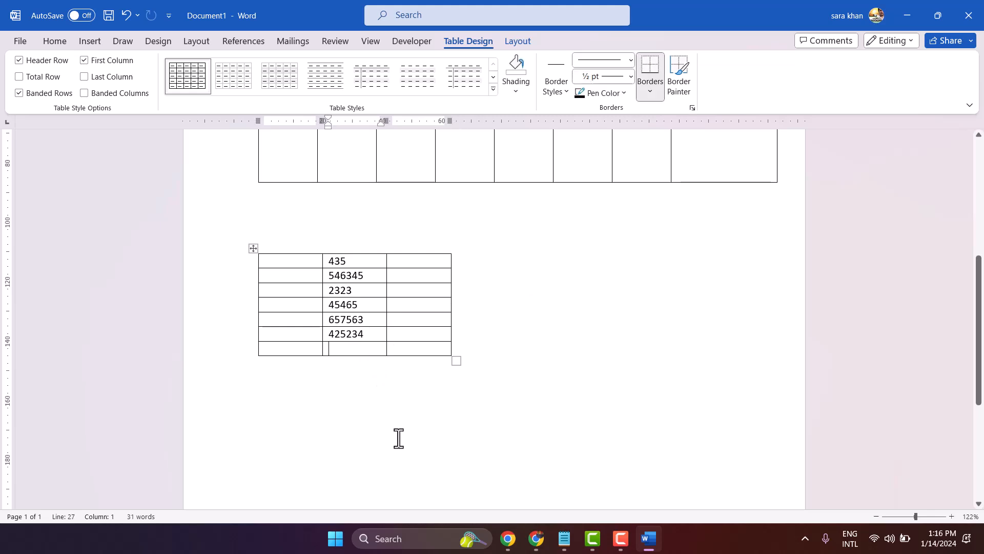
key("alt")
key("a")
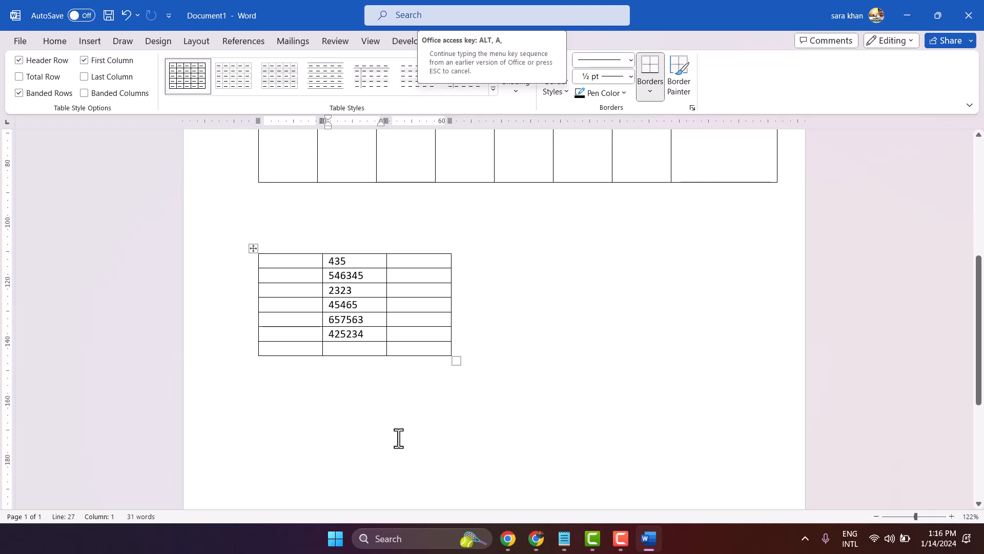
key("o")
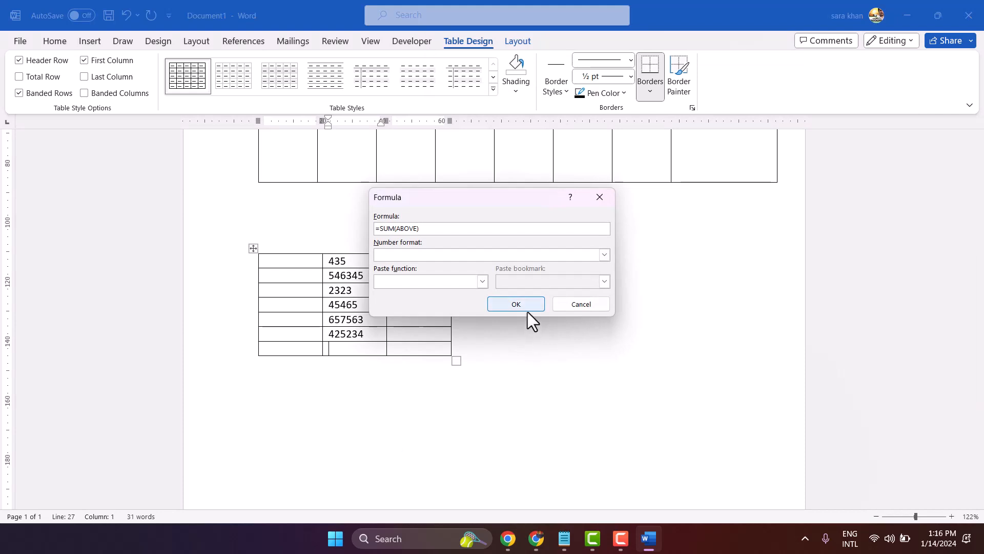
left_click(515, 304)
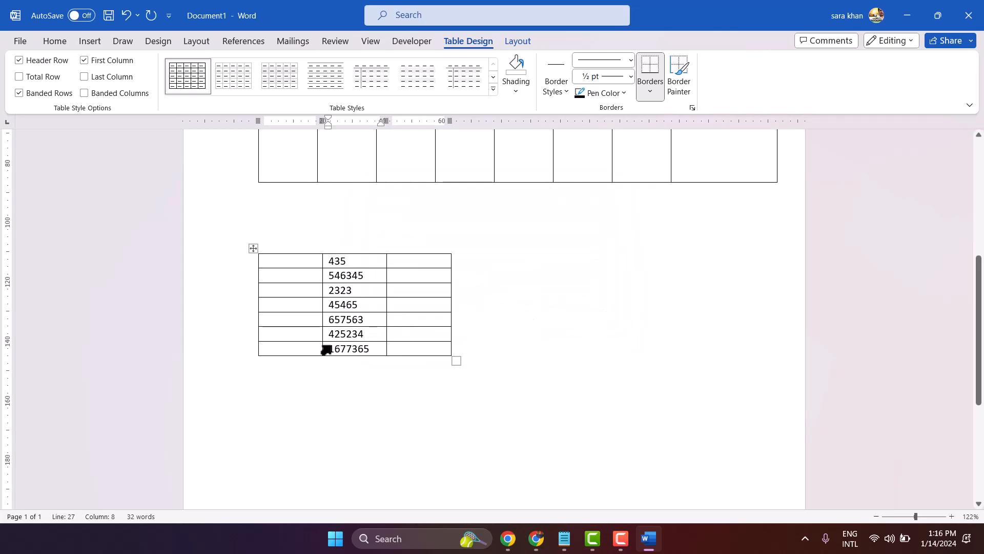
Step: Highlight the sum in the middle column's last cell in yellow
double_click(338, 351)
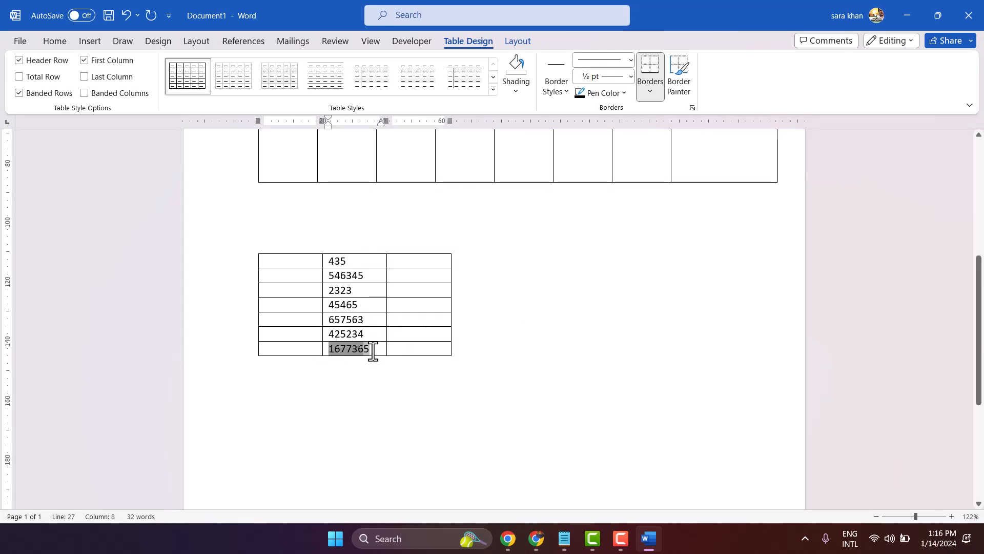
left_click(55, 41)
left_click(209, 86)
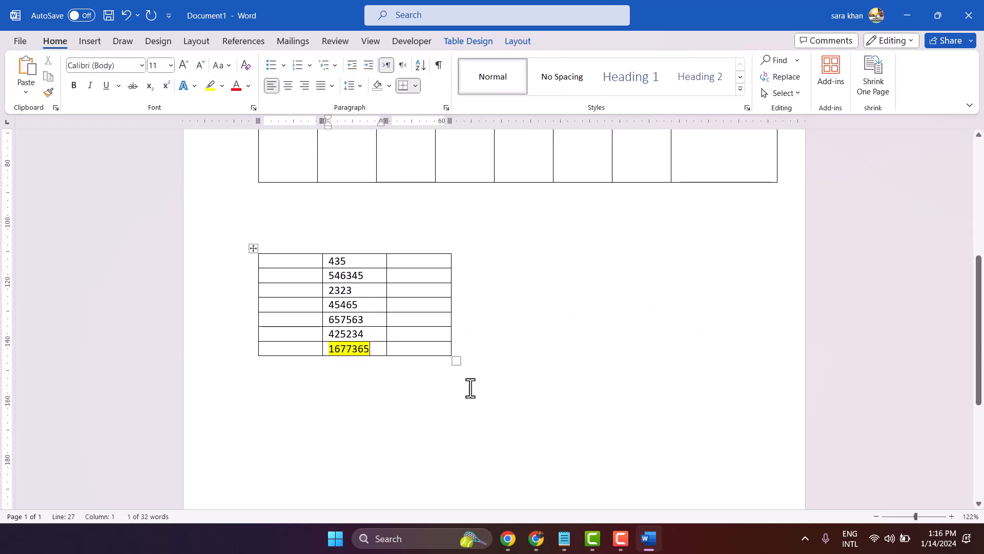
left_click(437, 379)
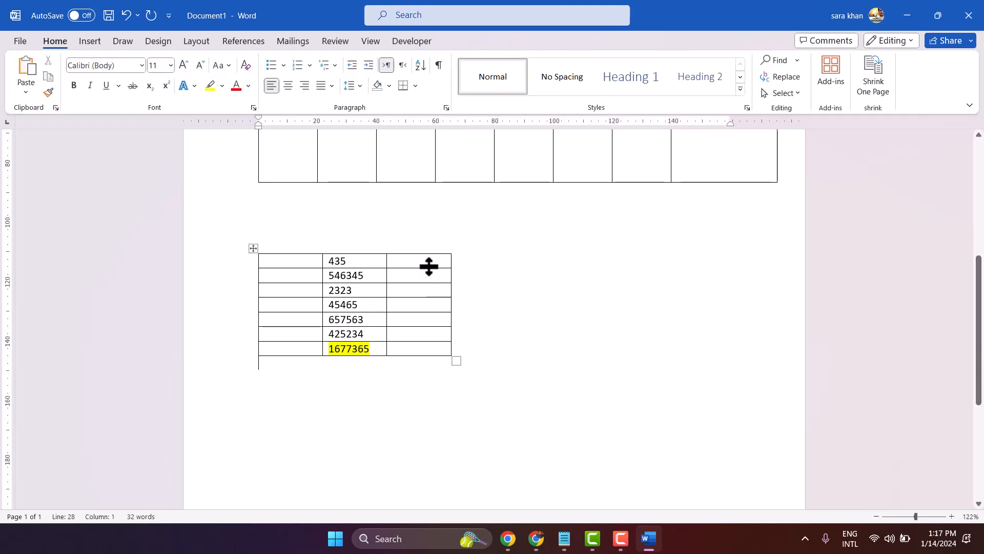
left_click(90, 42)
left_click(123, 67)
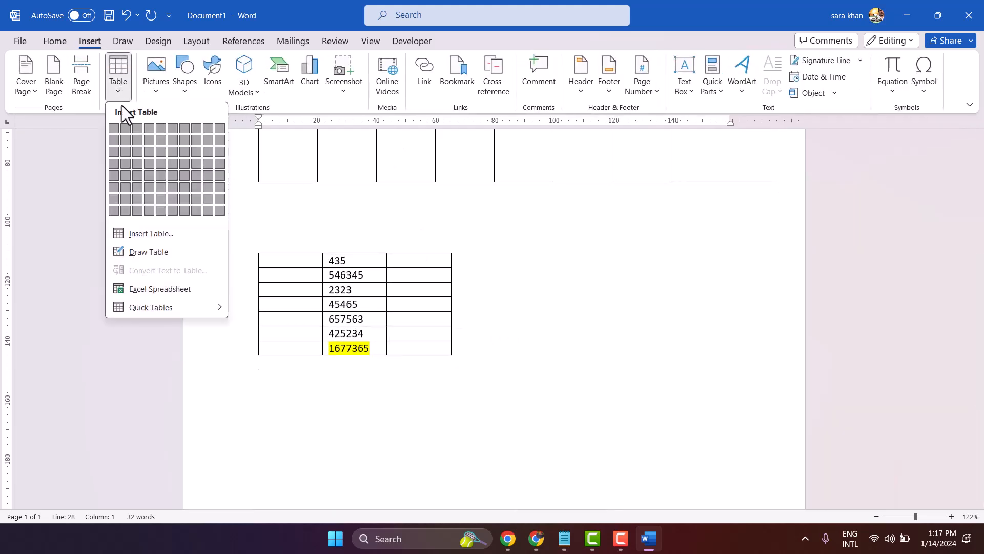
left_click(415, 435)
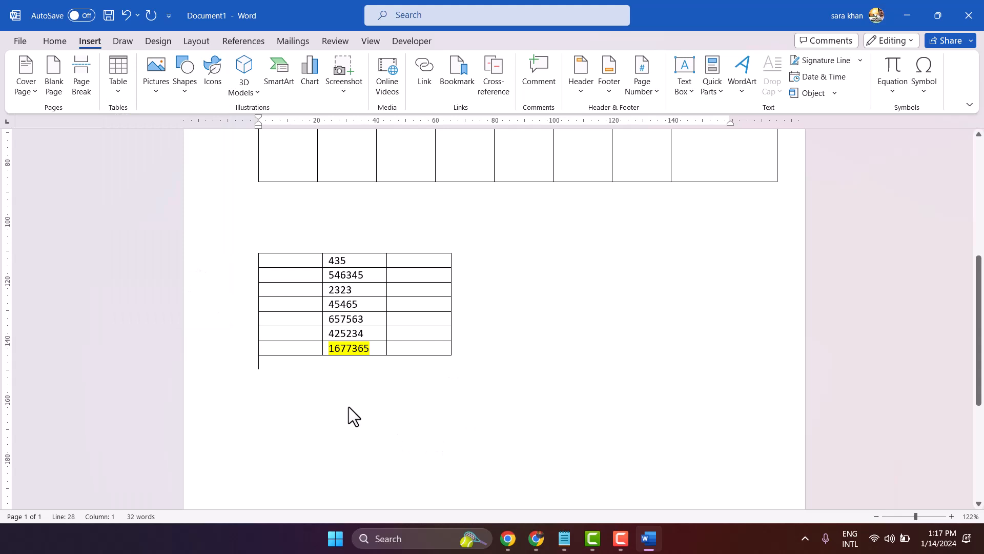
left_click(110, 73)
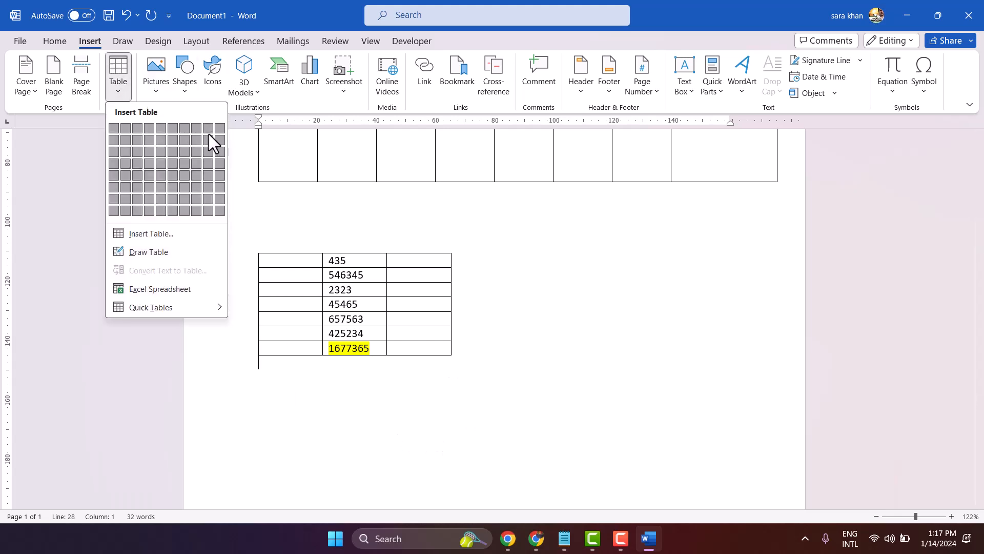
scroll(343, 358, "up", 4)
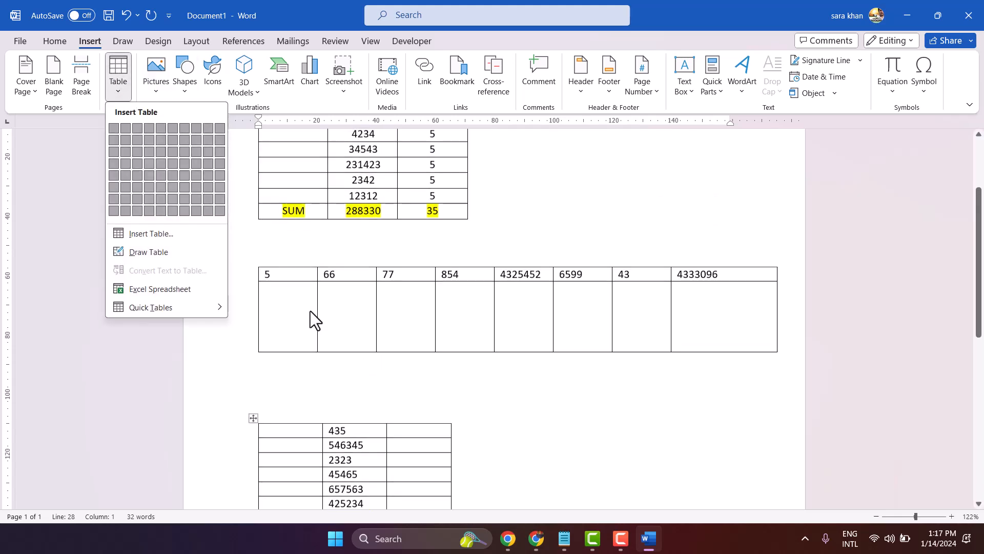
left_click(307, 314)
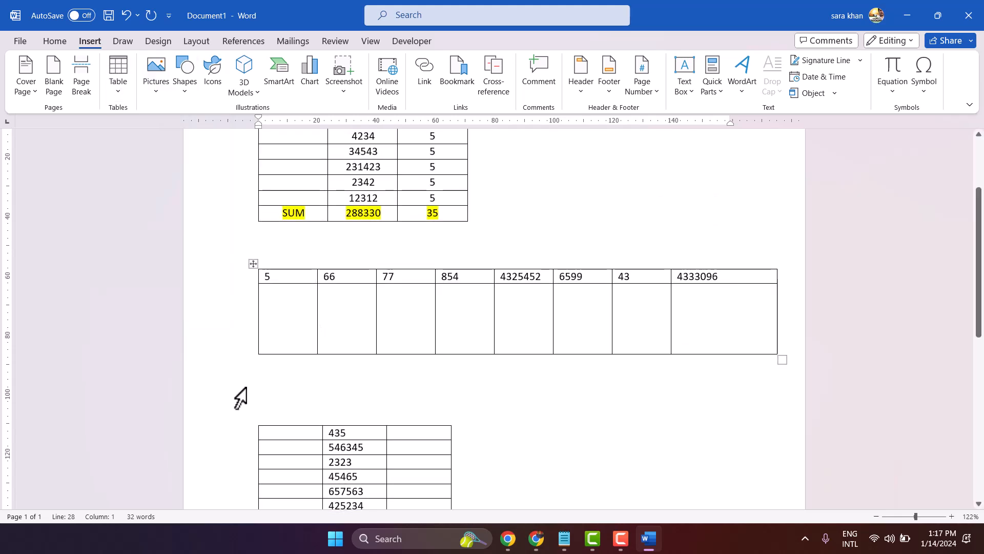
left_click(112, 67)
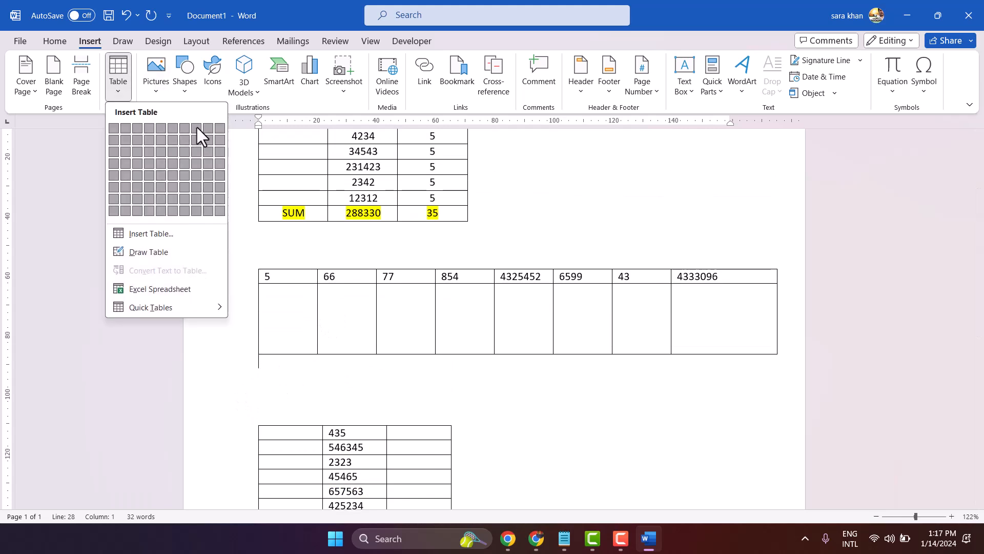
left_click(303, 391)
Step: Add an empty row below the 657563 row of the three-column table
scroll(303, 378, "down", 5)
left_click(468, 232)
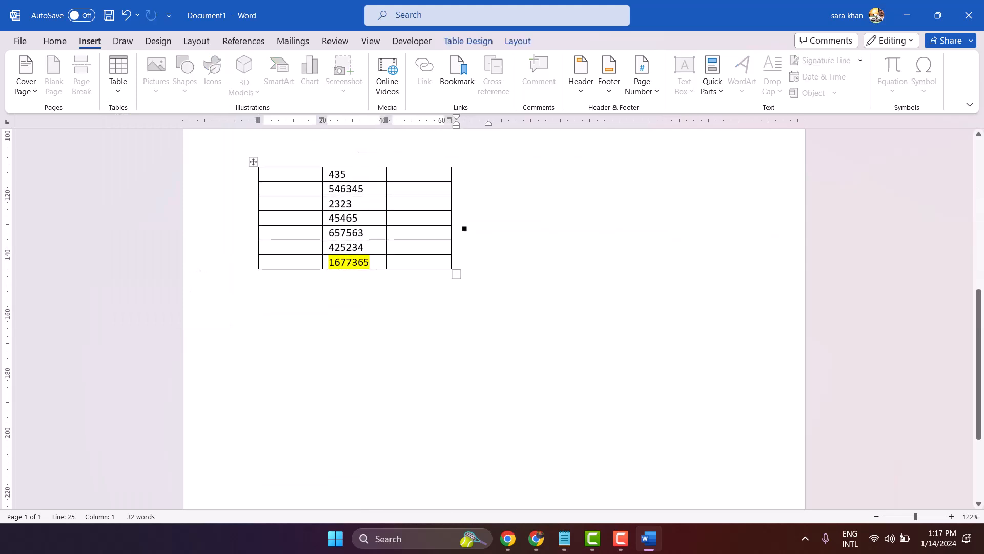
key("Return")
key("Return")
key("Return")
key("Return")
key("Return")
Step: Add blank lines below the three-column table and insert a table with ten columns and one row
left_click(440, 385)
double_click(444, 378)
left_click(330, 385)
key("Return")
key("Return")
key("Return")
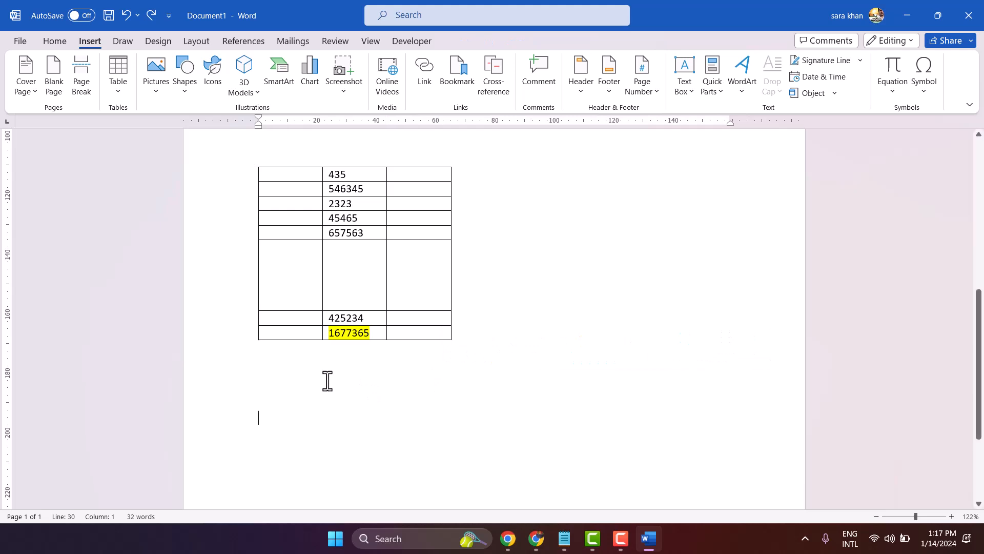
scroll(330, 346, "down", 3)
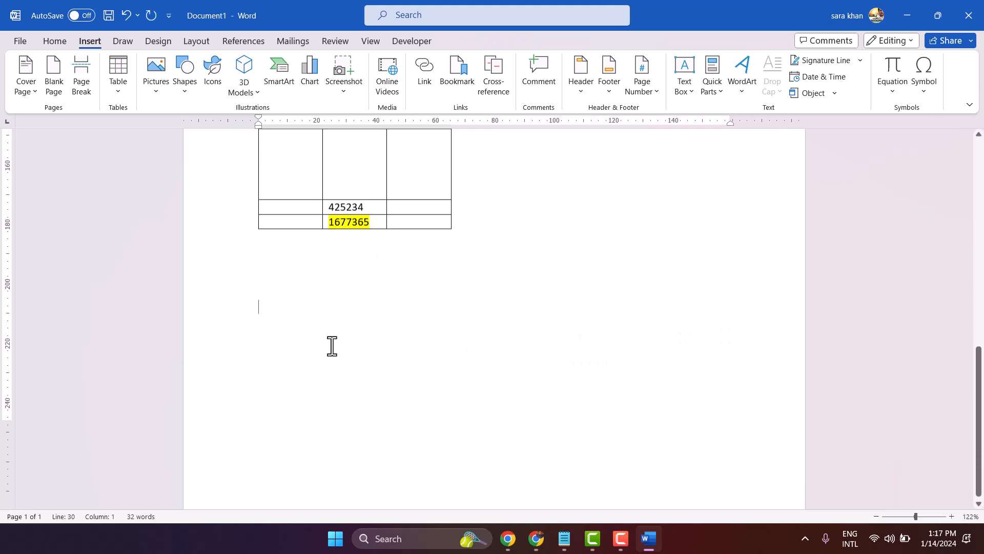
left_click(116, 55)
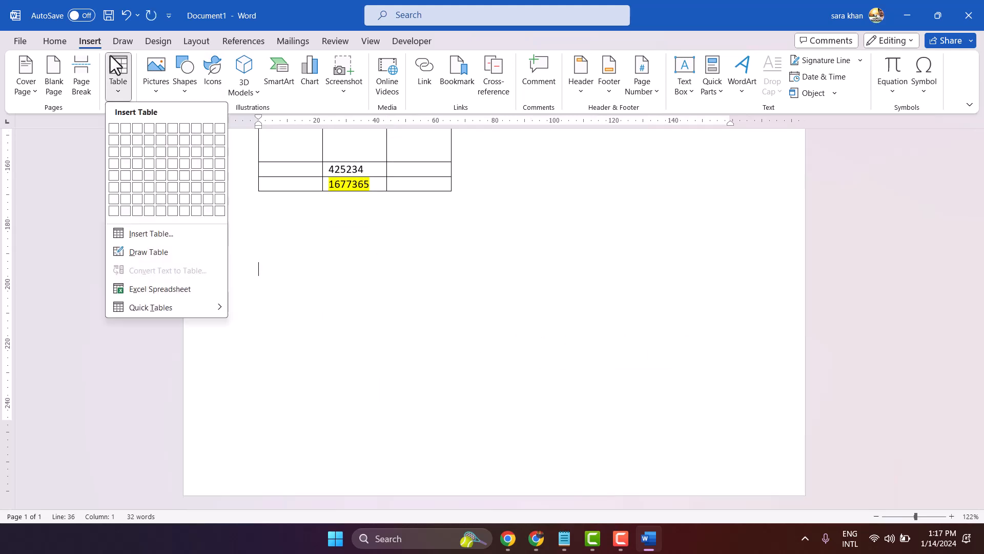
left_click(217, 128)
Step: Fill the first nine cells of the ten-column row with 5456, 54645, 23454, 6576, 774, 3242, 56456, 423424 and 2341
type("F")
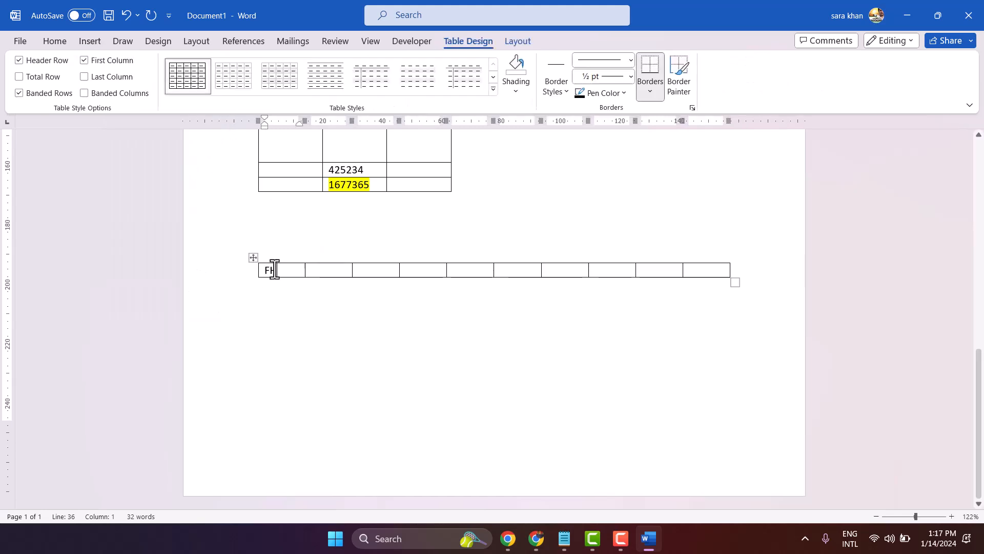
key("BackSpace")
type("5456")
left_click(332, 272)
type("54645")
left_click(379, 273)
type("23454")
left_click(417, 272)
type("6576")
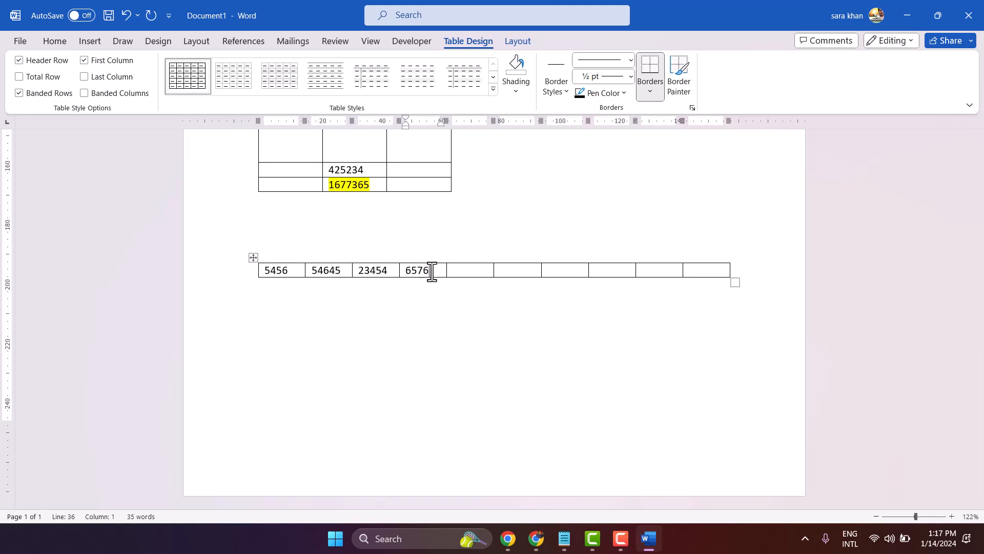
left_click(478, 273)
type("774")
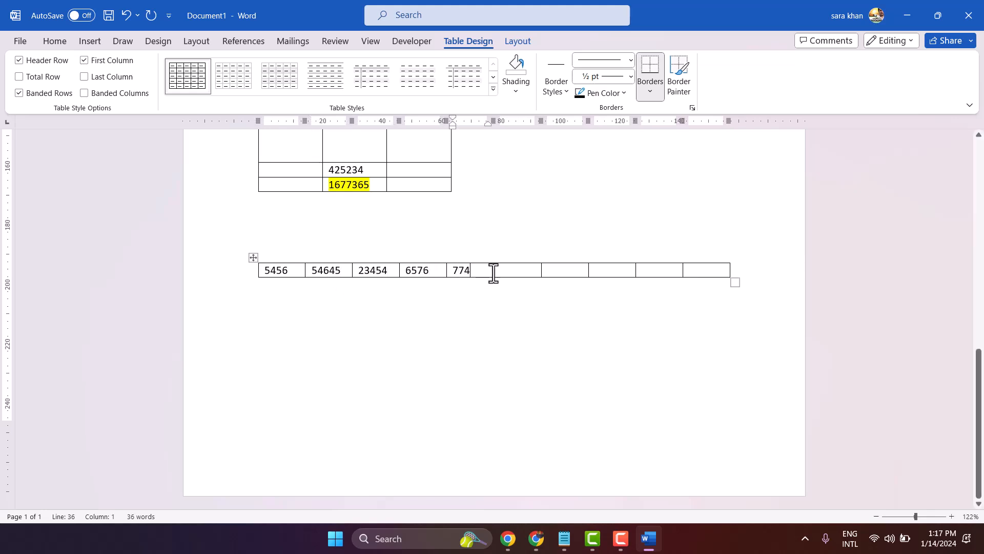
left_click(514, 270)
type("3242")
left_click(559, 270)
type("56456")
left_click(623, 272)
type("423424")
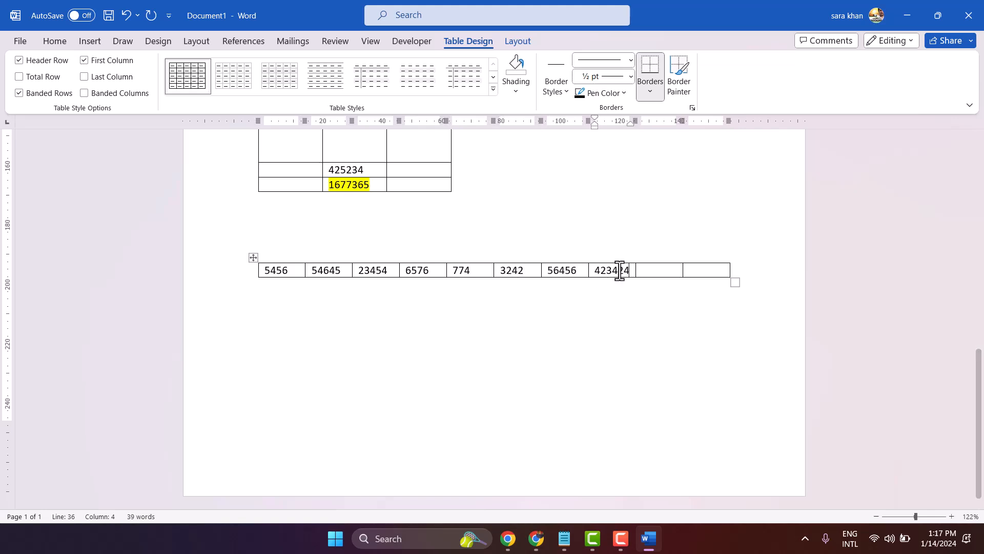
left_click(655, 272)
type("2341")
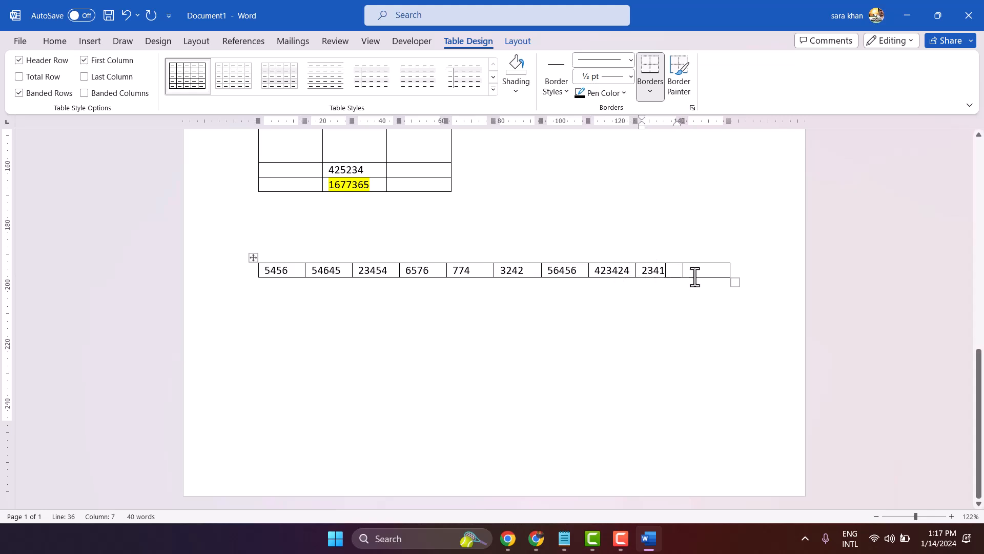
left_click(705, 274)
key("alt")
key("a")
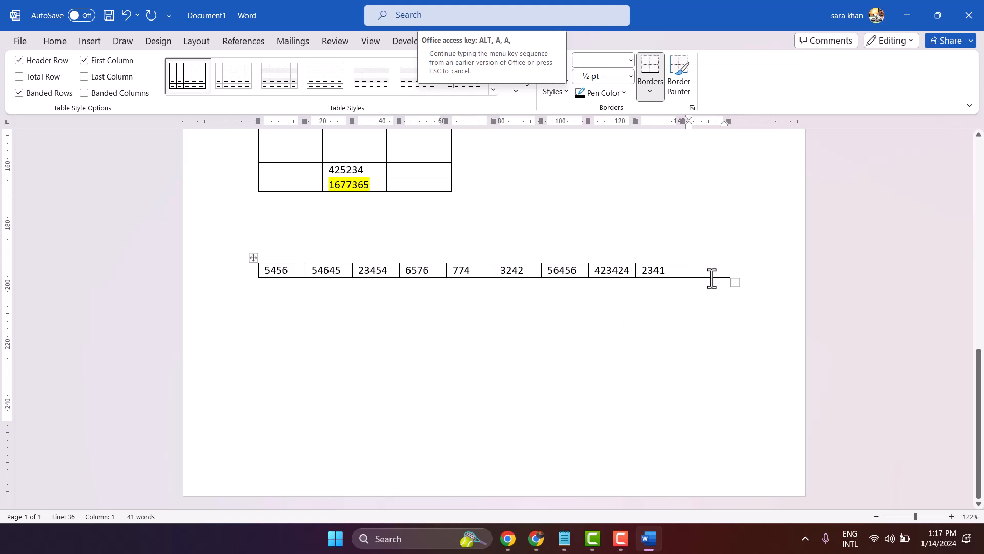
left_click(496, 336)
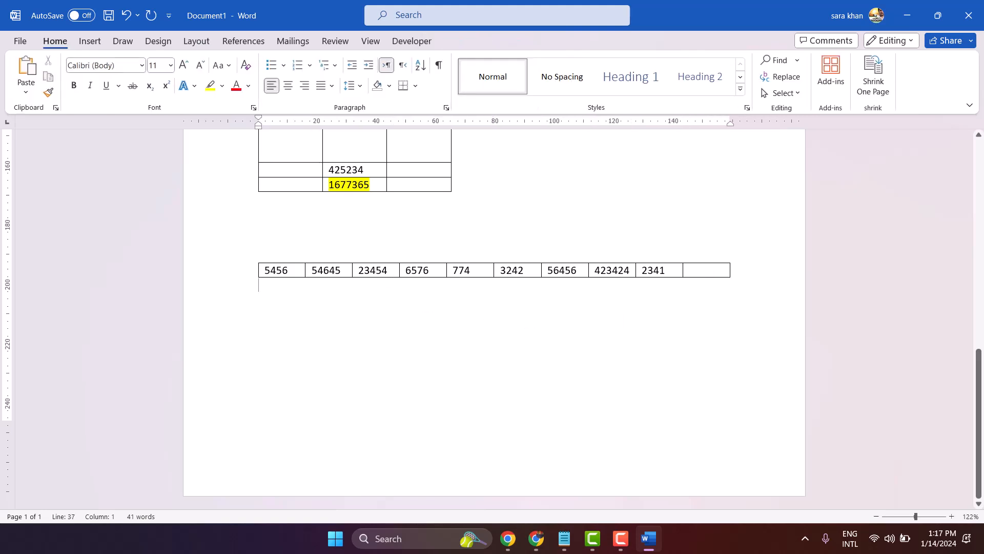
Step: Insert the formula =SUM(LEFT) in the empty last cell of the ten-column row
left_click(700, 270)
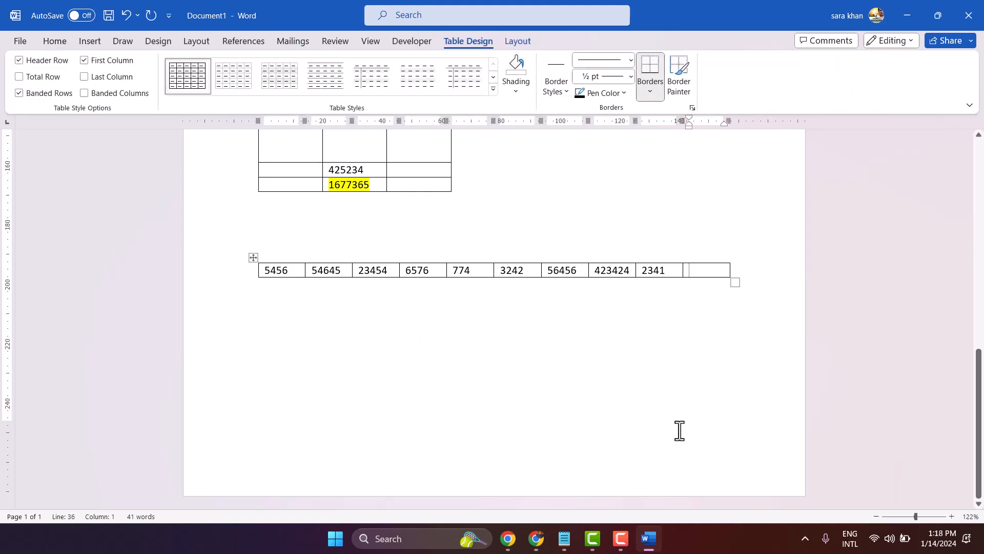
key("alt+a")
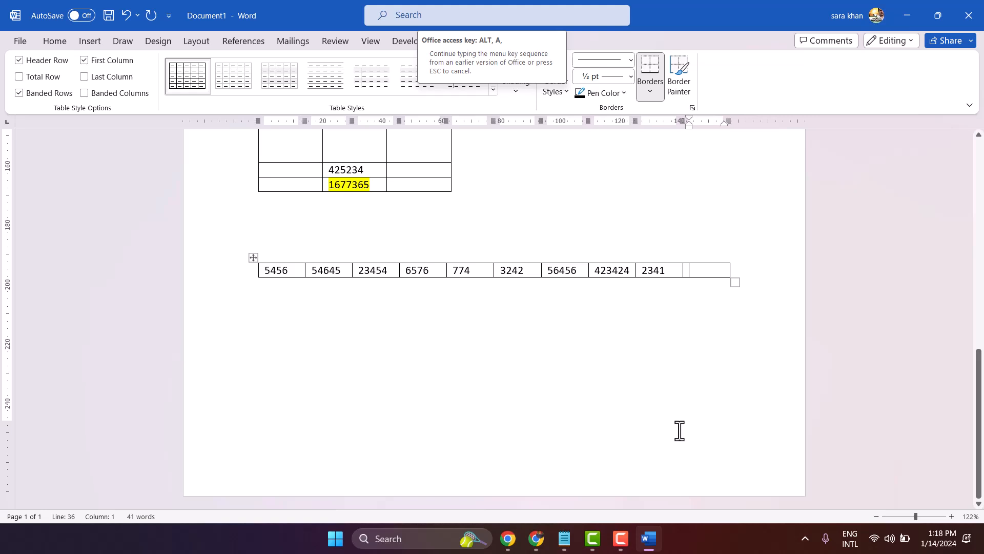
key("o")
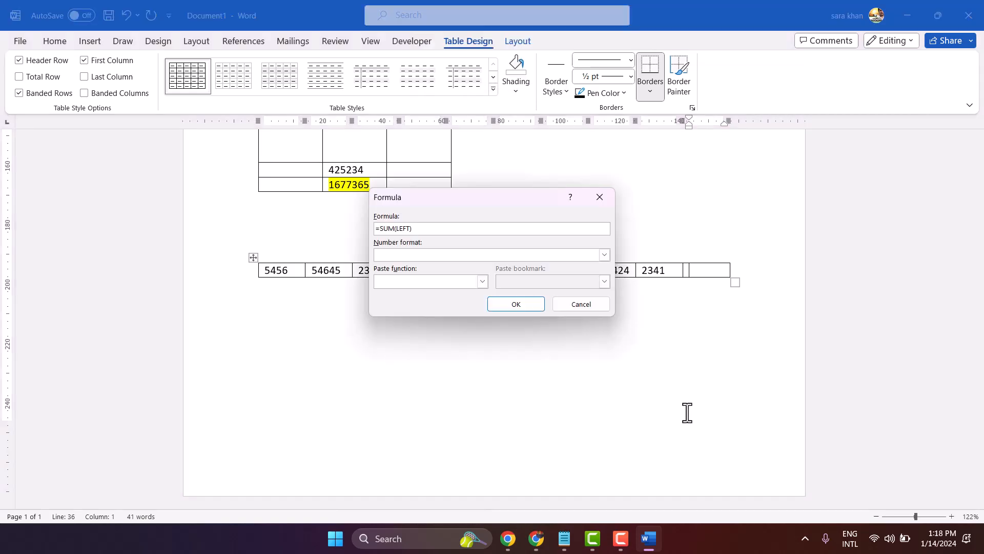
left_click(515, 304)
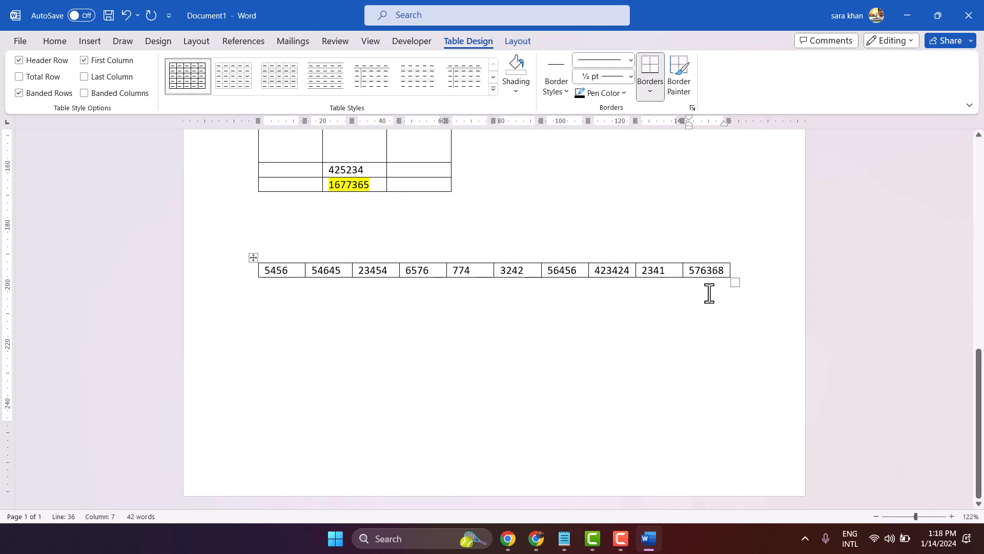
Step: Highlight the sum in the last cell of the ten-column row in yellow
mouse_move(690, 265)
left_mouse_down()
mouse_move(741, 264)
mouse_move(722, 265)
left_mouse_up()
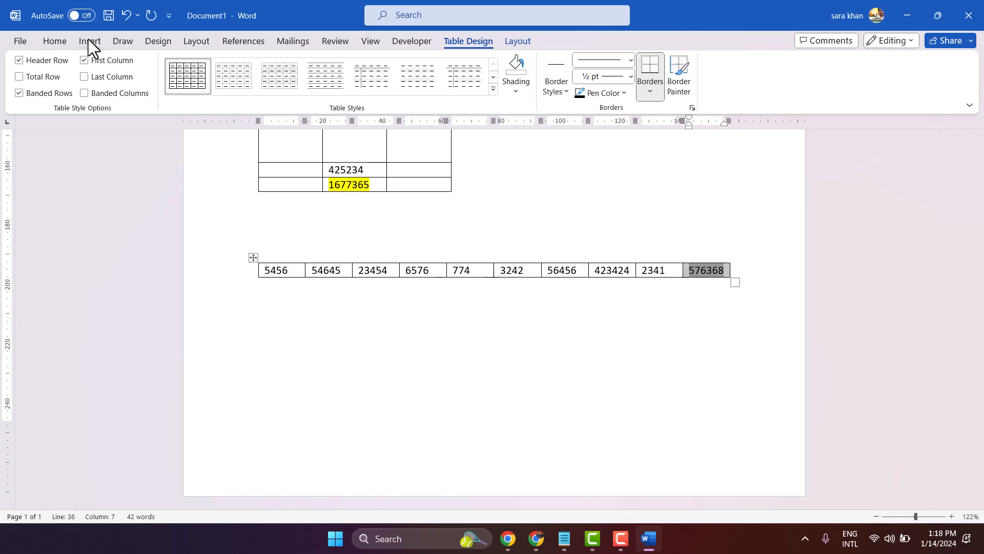
left_click(54, 41)
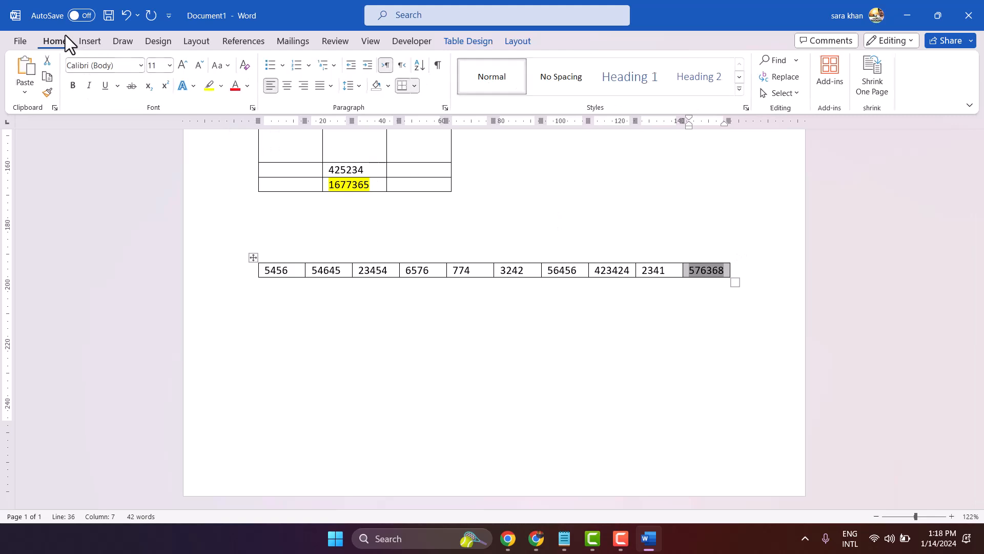
left_click(211, 85)
Step: Write "ALT+A +O" on a blank line between the two tables and enlarge the text to 72 pt
left_click(384, 258)
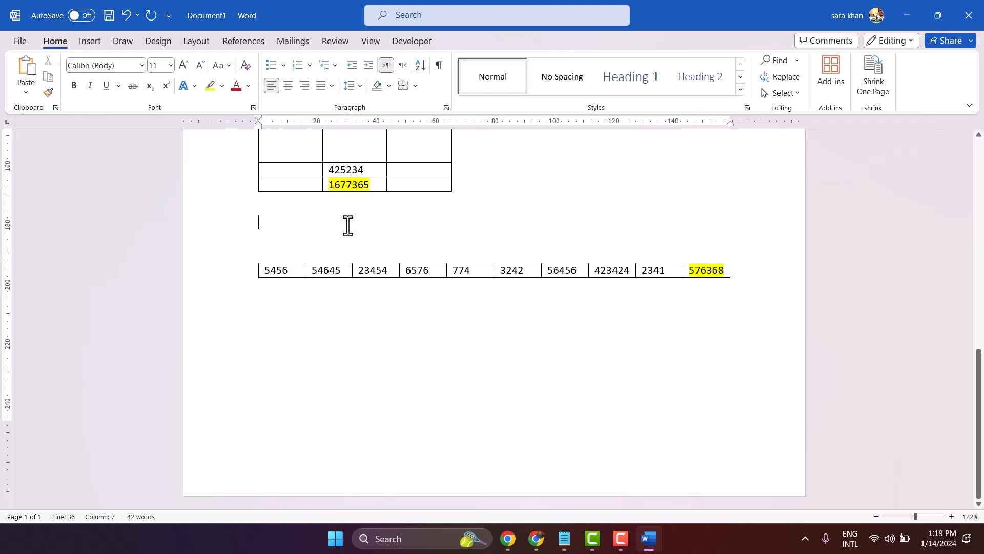
type("ALT+A +O")
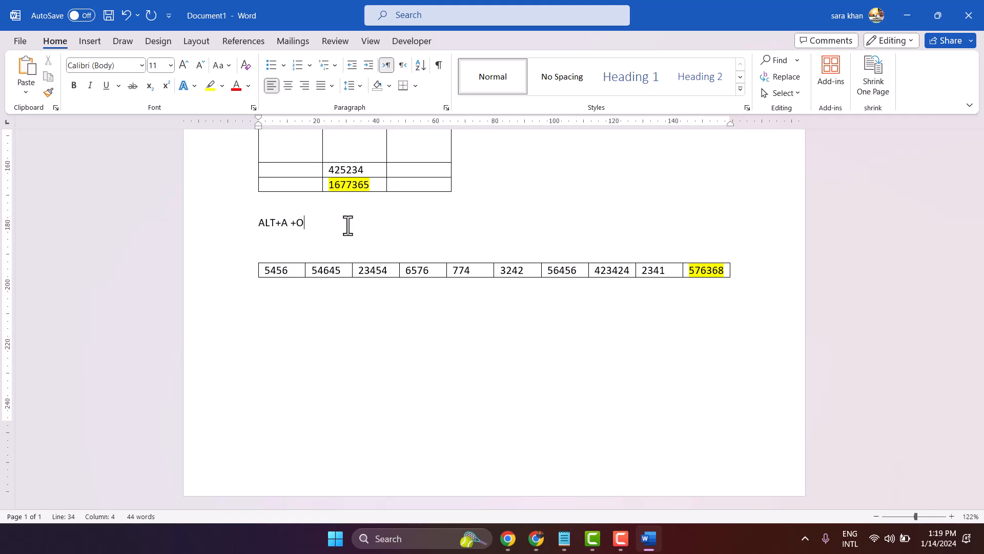
left_click(238, 230)
left_click(181, 62)
left_click(180, 63)
left_click(180, 63)
left_click(180, 62)
left_click(180, 63)
left_click(181, 62)
left_click(180, 63)
left_click(180, 62)
left_click(181, 63)
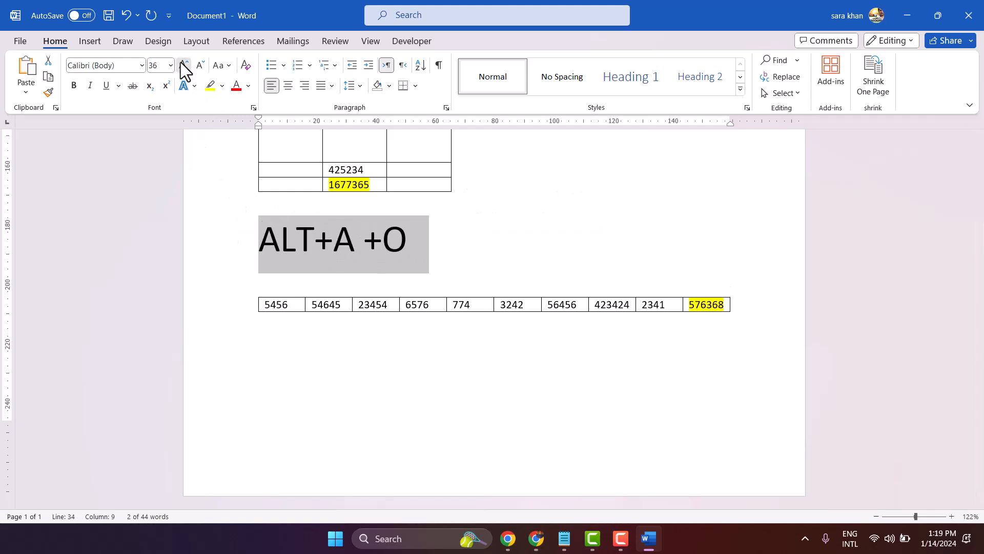
left_click(180, 62)
left_click(180, 63)
left_click(636, 253)
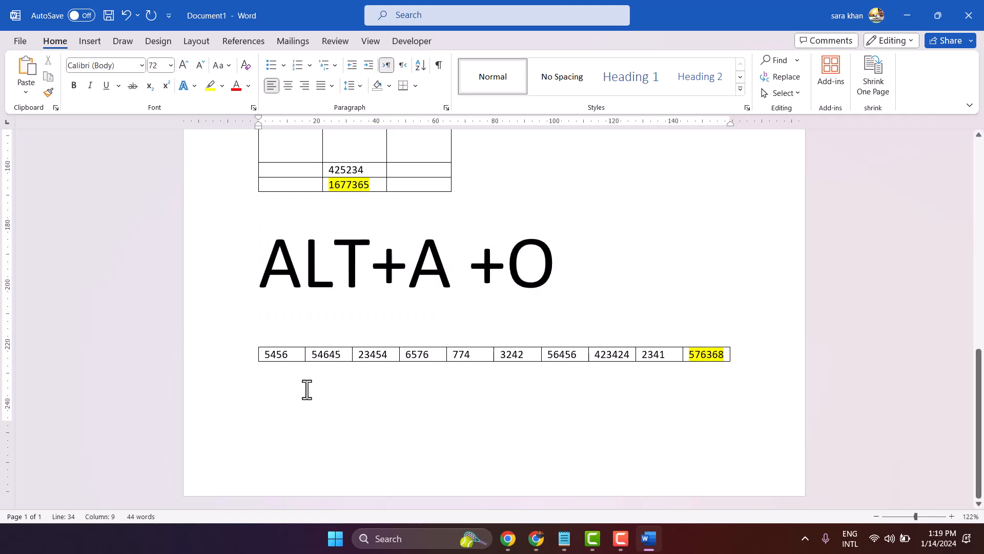